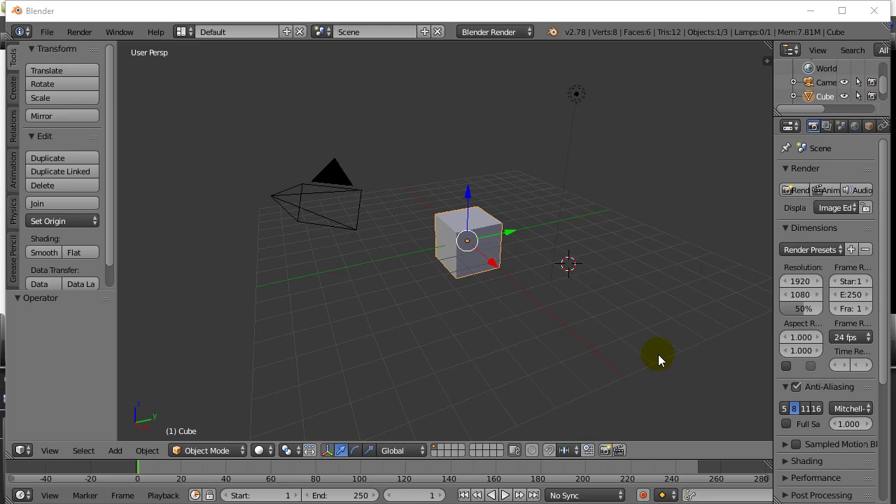
# Step: Review the navigation shortcuts in the cheatSheet Notepad file, then return to Blender's 3D viewport
pyautogui.hotkey('alt', 'Tab')
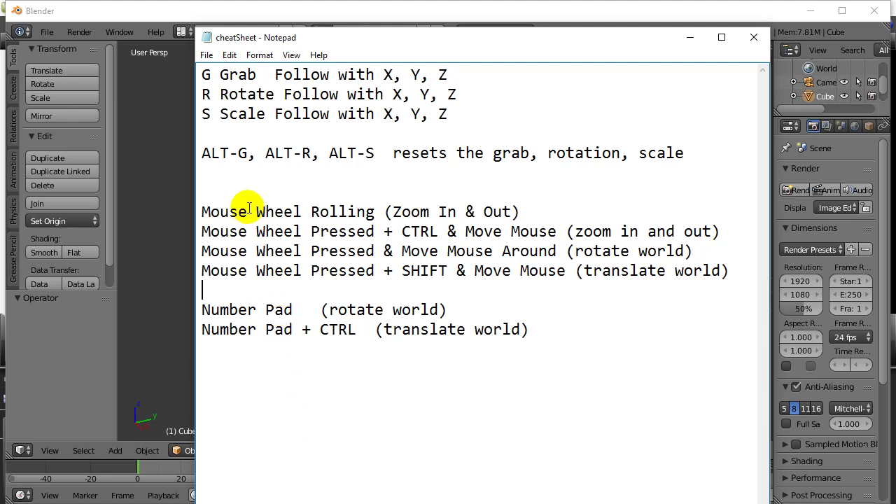
pyautogui.click(240, 174)
pyautogui.click(240, 191)
pyautogui.click(229, 169)
pyautogui.click(224, 183)
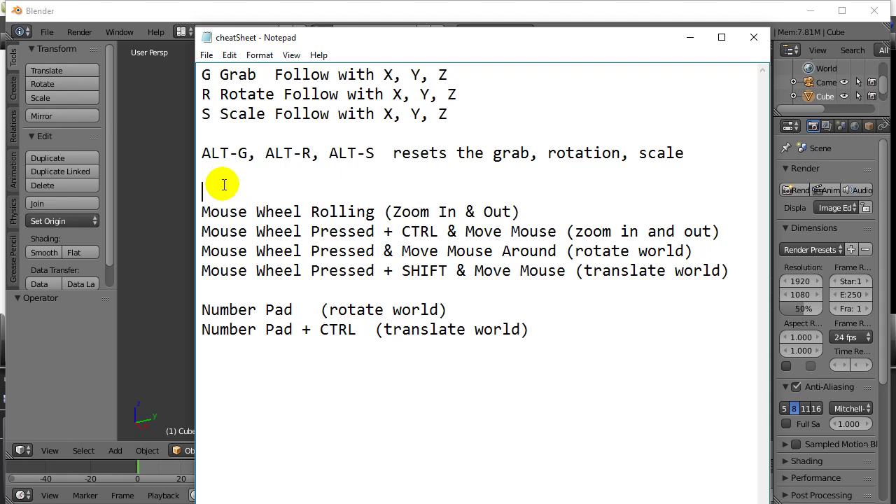
pyautogui.click(147, 194)
pyautogui.click(146, 194)
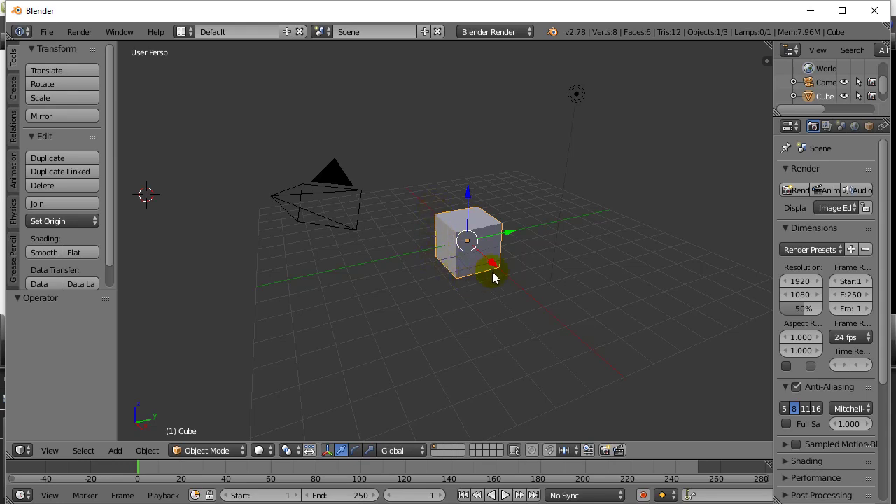
pyautogui.click(329, 186)
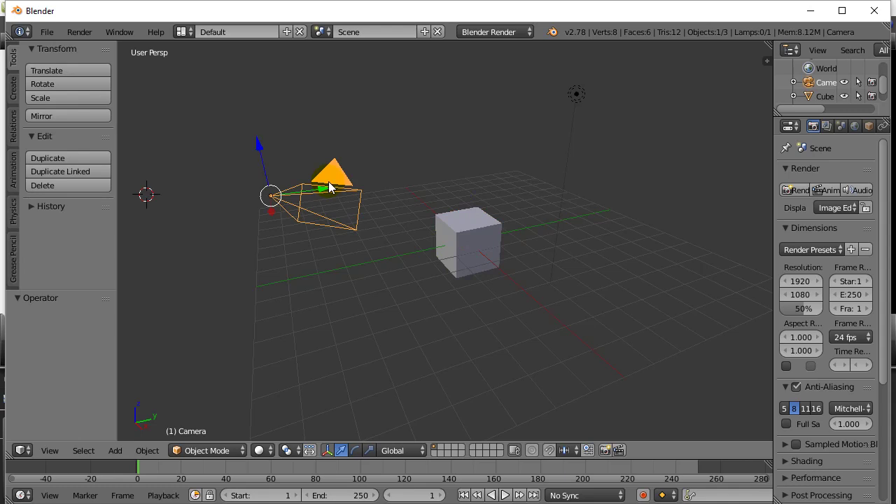
pyautogui.rightClick(468, 249)
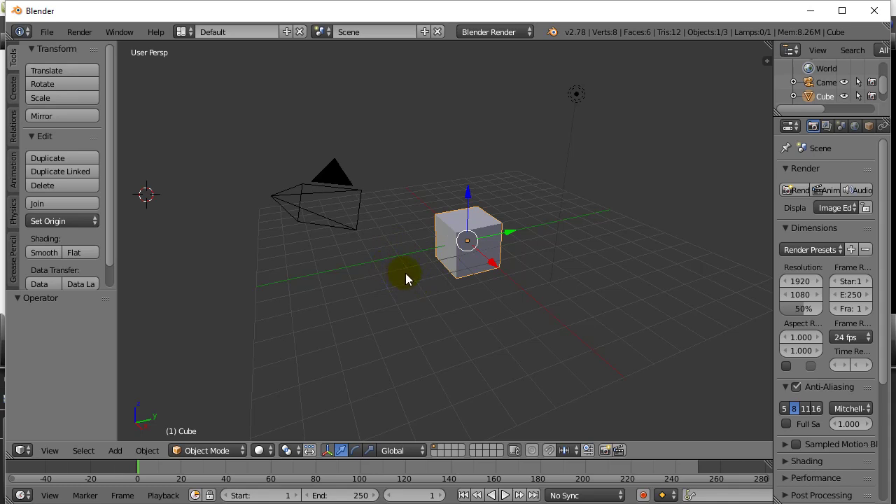
# Step: Zoom the viewport in and out on the cube with the wheel, then orbit slightly around it
pyautogui.scroll(10, 406, 273)
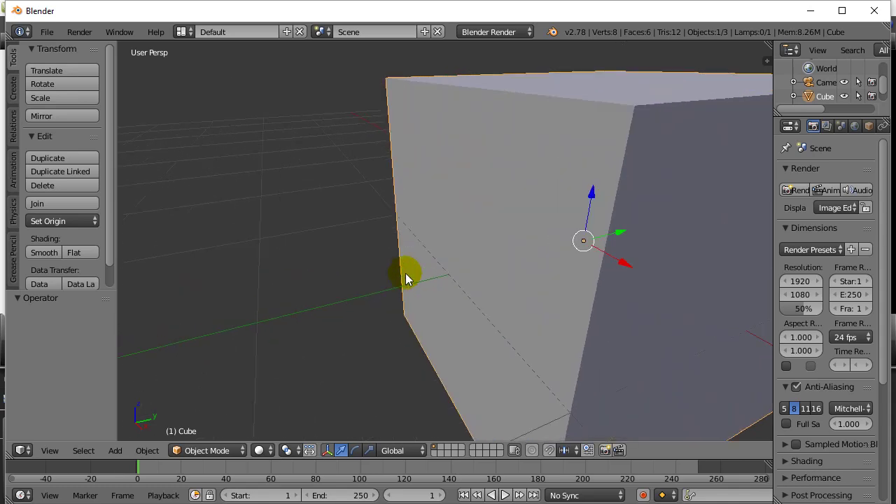
pyautogui.scroll(-10, 406, 279)
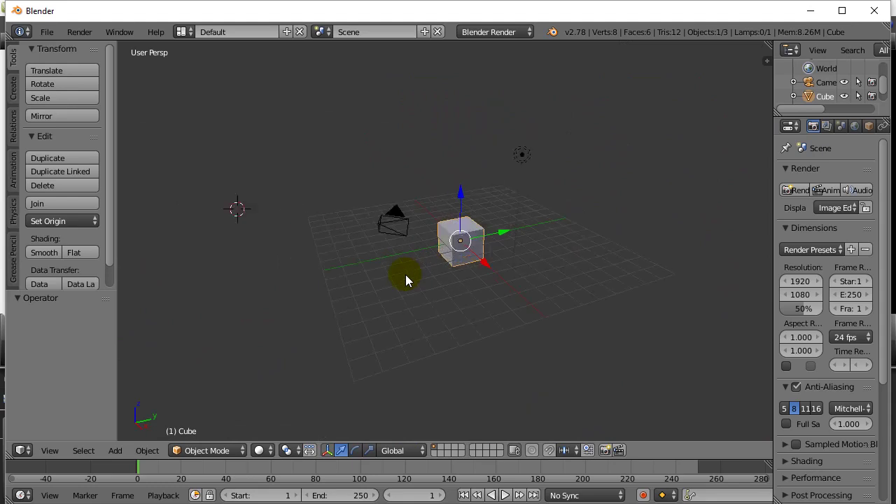
pyautogui.scroll(5, 406, 276)
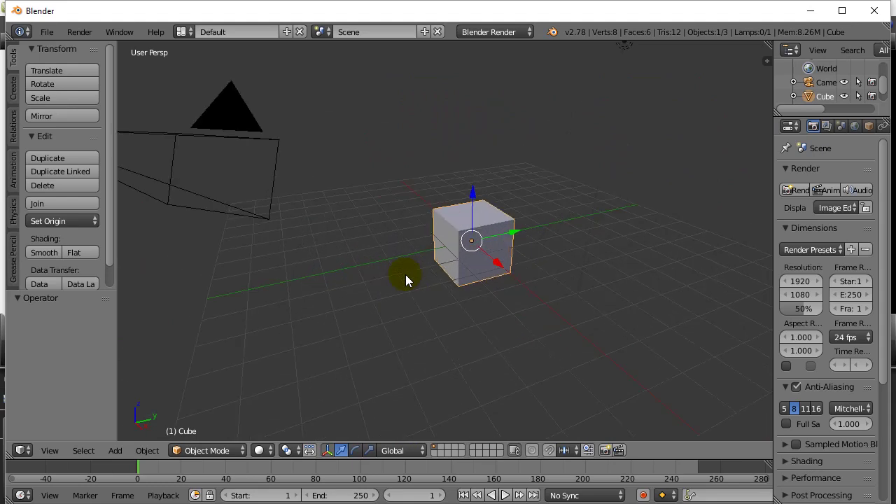
pyautogui.scroll(2, 406, 280)
pyautogui.scroll(-2, 405, 280)
pyautogui.moveTo(416, 301)
pyautogui.mouseDown(button='middle')
pyautogui.moveTo(273, 302)
pyautogui.moveTo(446, 312)
pyautogui.moveTo(439, 216)
pyautogui.moveTo(427, 320)
pyautogui.moveTo(334, 323)
pyautogui.moveTo(286, 306)
pyautogui.moveTo(343, 299)
pyautogui.moveTo(418, 302)
pyautogui.moveTo(396, 315)
pyautogui.moveTo(390, 311)
pyautogui.moveTo(431, 310)
pyautogui.moveTo(385, 280)
pyautogui.moveTo(437, 299)
pyautogui.moveTo(432, 295)
pyautogui.mouseUp(button='middle')
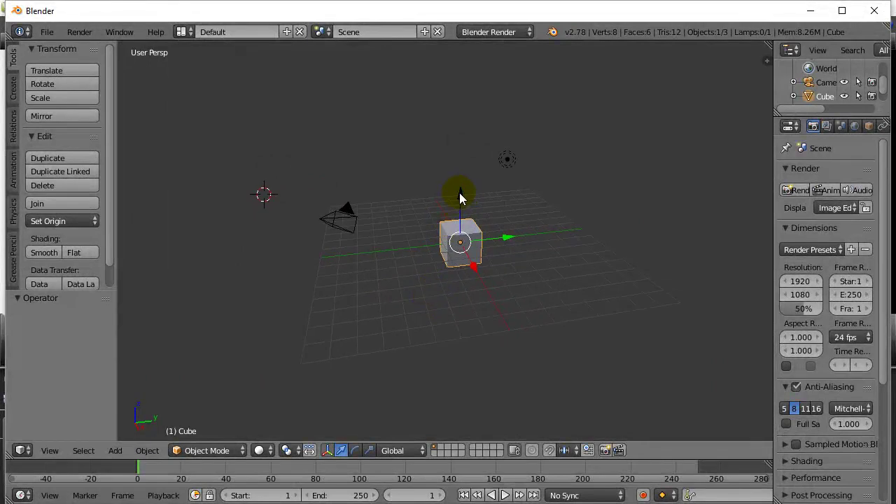
# Step: Orbit around the cube and drop the 3D cursor in empty space to its lower right
pyautogui.click(507, 239)
pyautogui.click(475, 267)
pyautogui.moveTo(485, 315); pyautogui.dragTo(512, 313, button='middle')
pyautogui.click(559, 294)
pyautogui.moveTo(584, 313); pyautogui.dragTo(544, 314, button='middle')
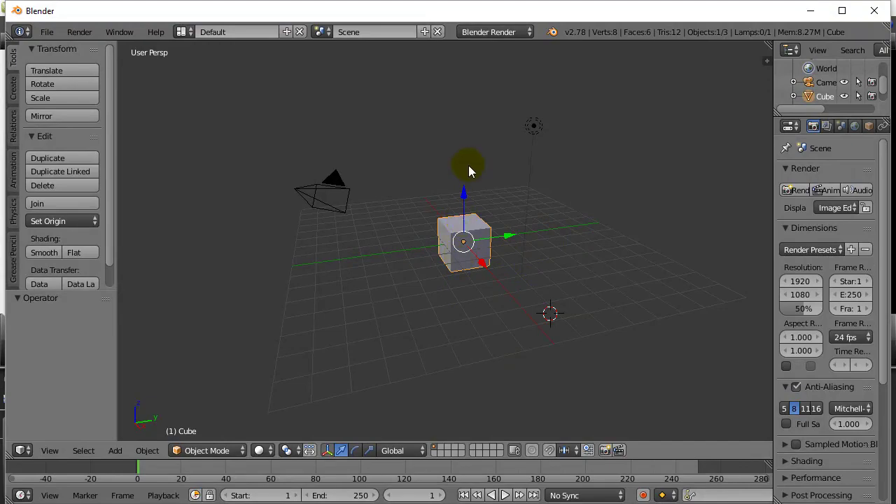
pyautogui.moveTo(464, 328); pyautogui.dragTo(451, 366, button='middle')
# Step: Zoom in and out toward the cube, then switch back to the Notepad cheat sheet
pyautogui.scroll(3, 462, 345)
pyautogui.scroll(-2, 471, 364)
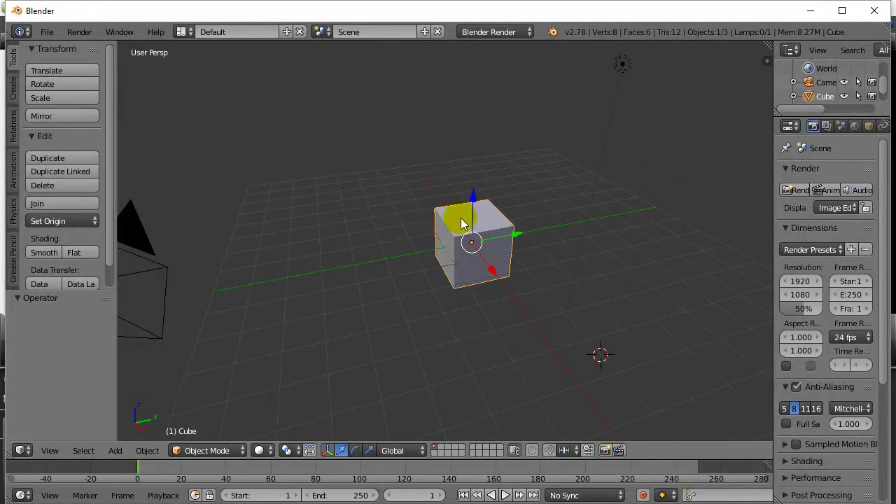
pyautogui.scroll(1, 470, 281)
pyautogui.scroll(-1, 469, 281)
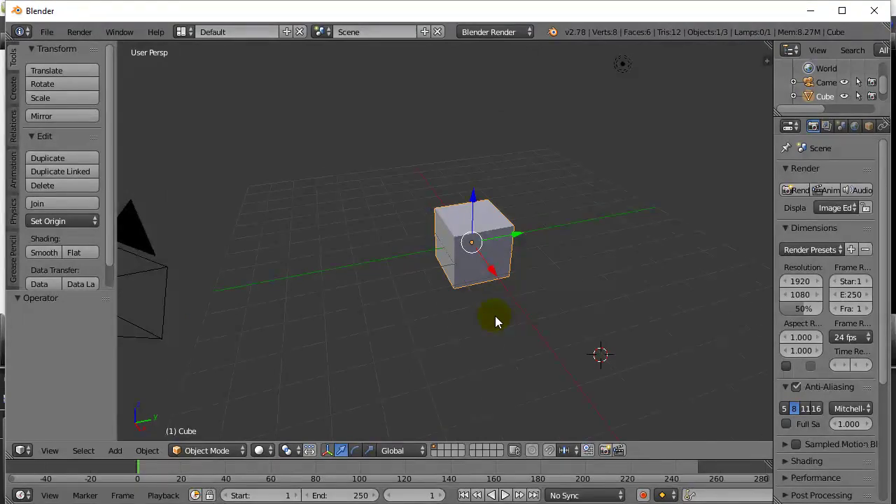
pyautogui.hotkey('alt', 'Tab')
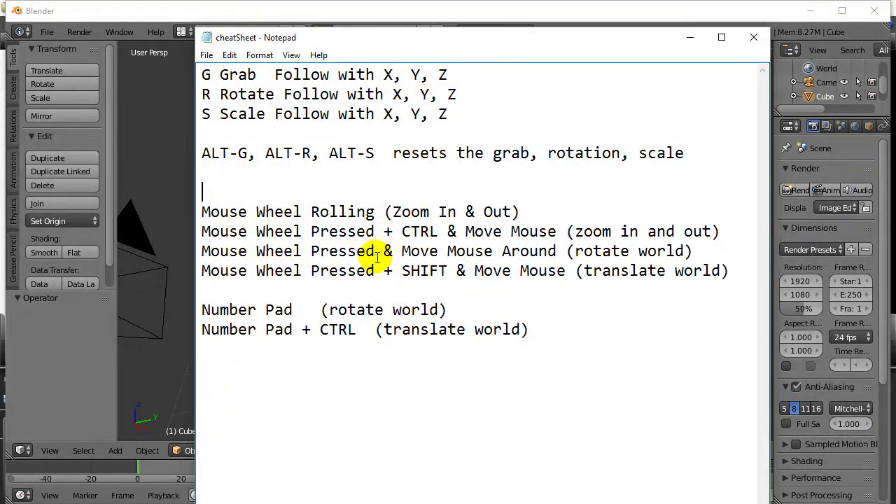
# Step: Highlight SHIFT in the translate-world line of the cheat sheet, then return to Blender
pyautogui.moveTo(402, 271); pyautogui.dragTo(448, 271)
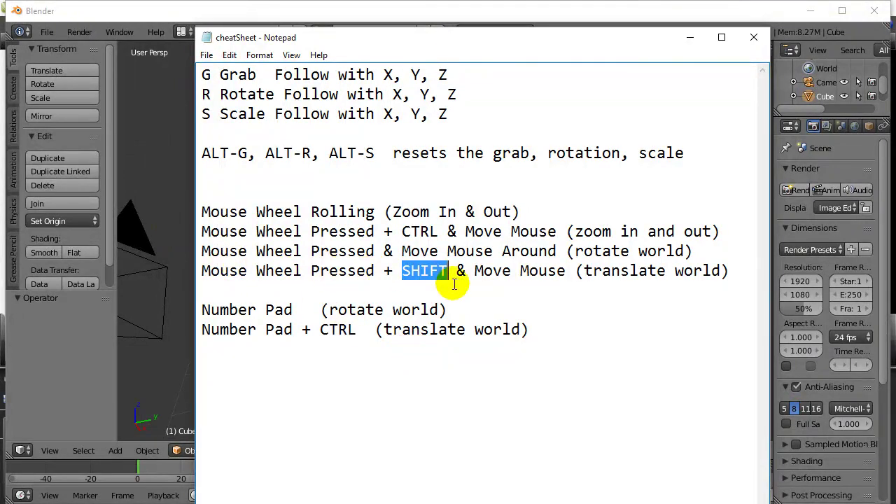
pyautogui.click(185, 197)
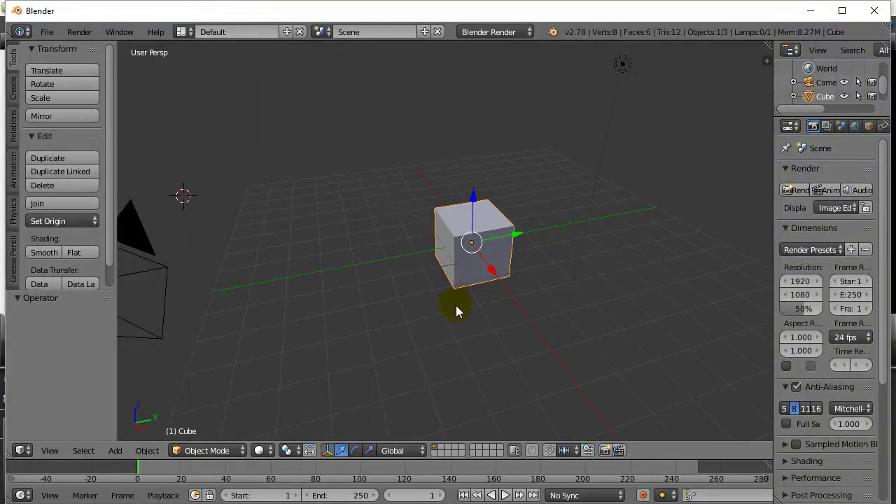
# Step: Orbit and zoom in until the cube sits large in the centre of the viewport
pyautogui.moveTo(464, 317); pyautogui.dragTo(443, 298, button='middle')
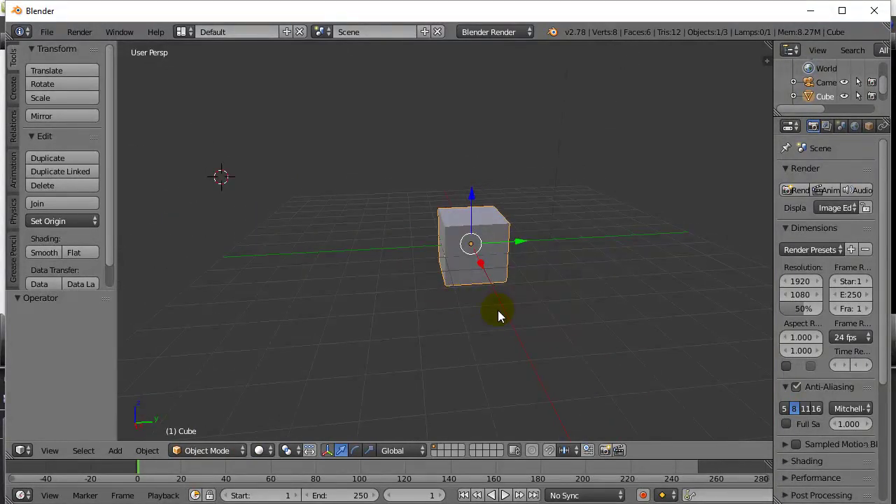
pyautogui.moveTo(498, 310); pyautogui.dragTo(728, 310, button='middle')
pyautogui.scroll(3, 553, 341)
pyautogui.scroll(2, 553, 342)
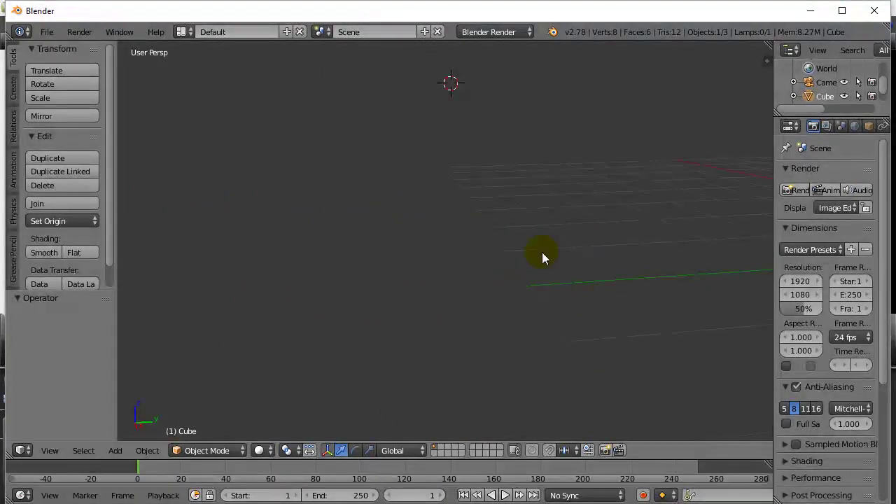
pyautogui.moveTo(701, 286); pyautogui.dragTo(490, 295, button='middle')
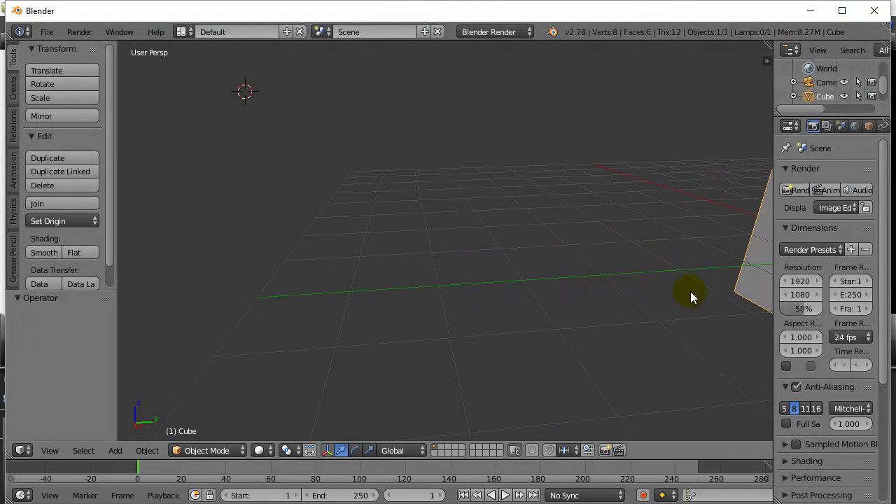
pyautogui.moveTo(691, 291); pyautogui.dragTo(344, 304, button='middle')
# Step: Zoom out, orbit and pan so the cube sits at medium size just right of centre
pyautogui.scroll(-5, 371, 296)
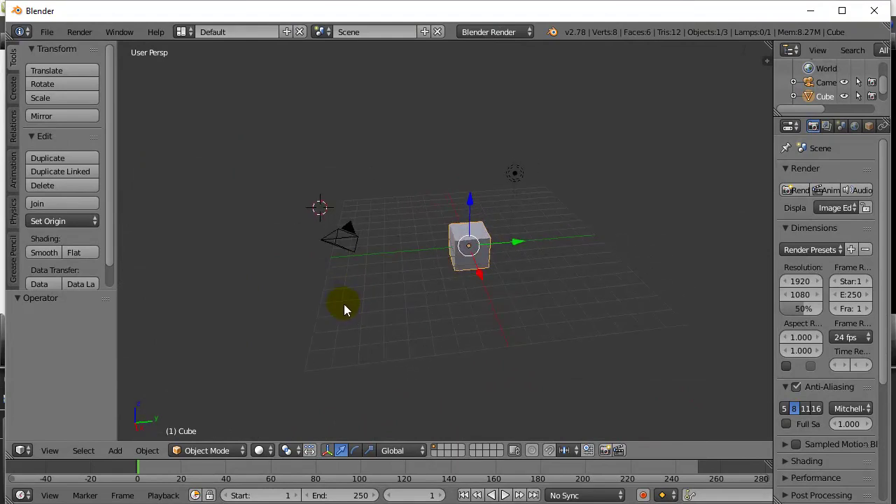
pyautogui.scroll(4, 344, 304)
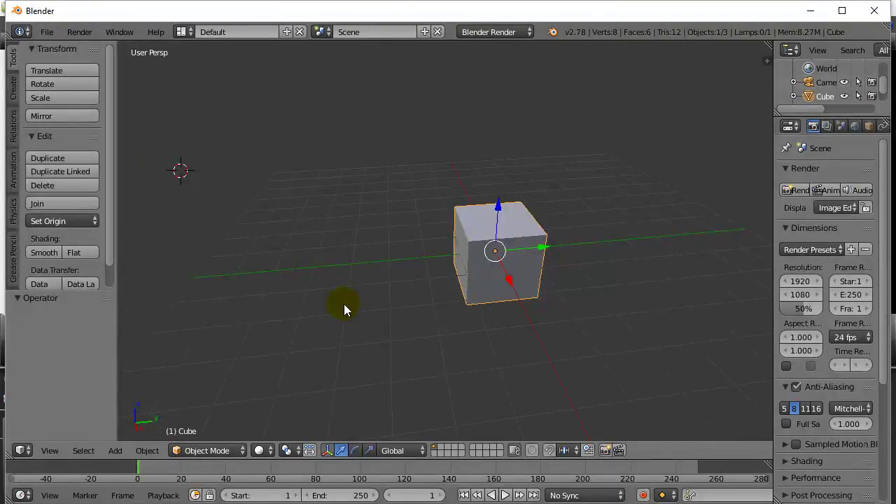
pyautogui.moveTo(389, 330); pyautogui.dragTo(397, 293, button='middle')
pyautogui.moveTo(392, 340)
pyautogui.keyDown('shift'); pyautogui.mouseDown(button='middle')
pyautogui.moveTo(334, 335)
pyautogui.moveTo(393, 343)
pyautogui.mouseUp(button='middle'); pyautogui.keyUp('shift')
pyautogui.scroll(3, 394, 344)
pyautogui.scroll(-1, 394, 342)
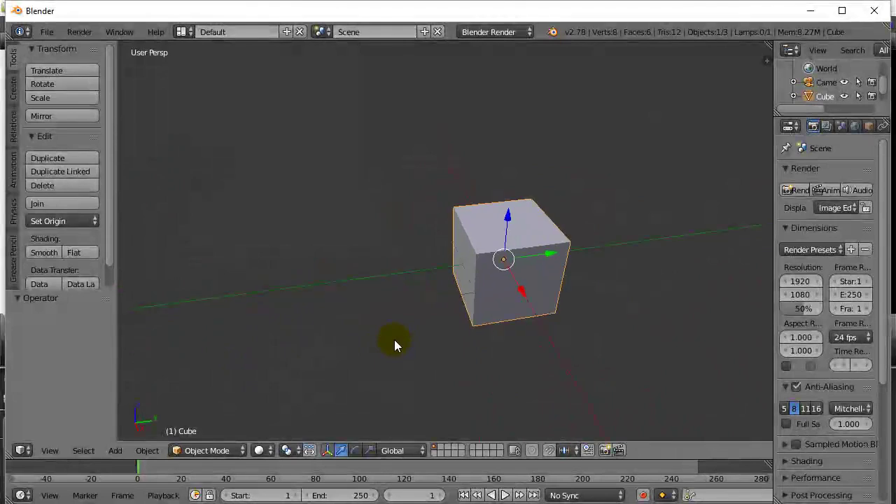